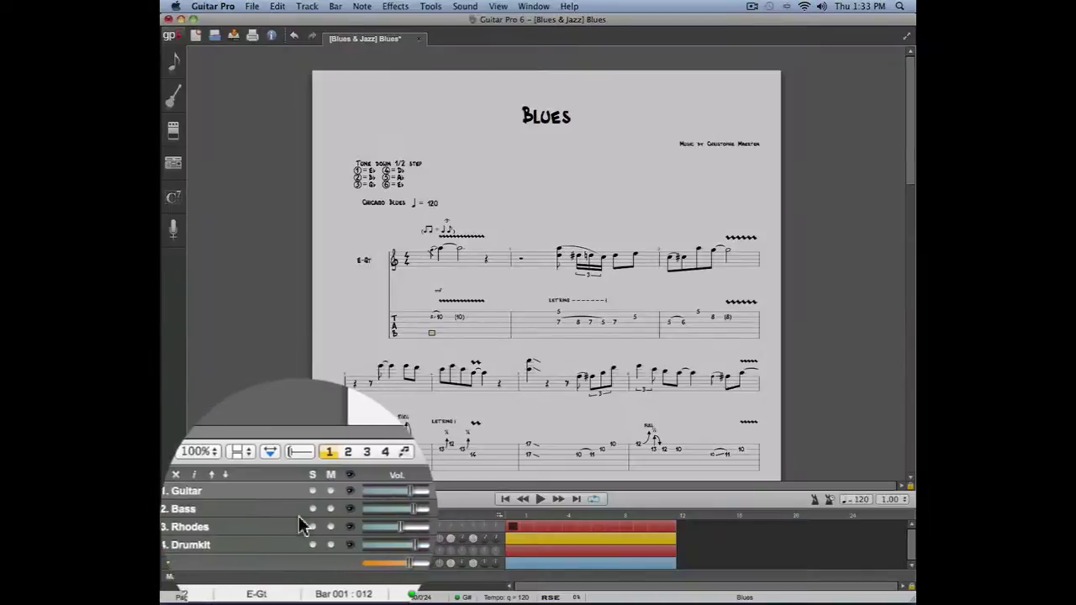
# - Browse the Bass, Rhodes and Drumkit parts, then return to the Guitar part
pyautogui.click(269, 539)
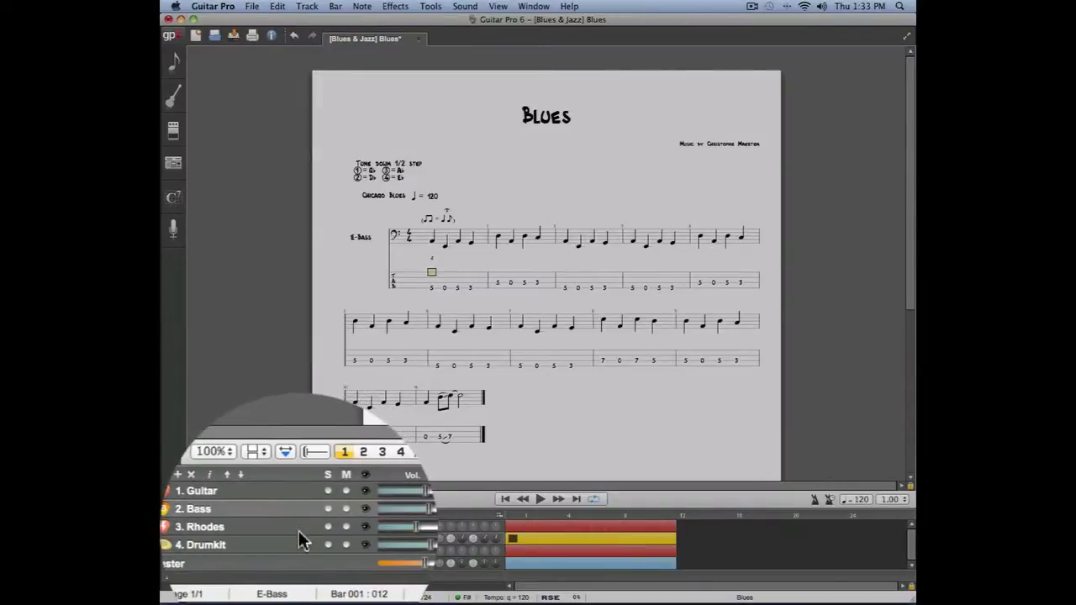
pyautogui.click(299, 531)
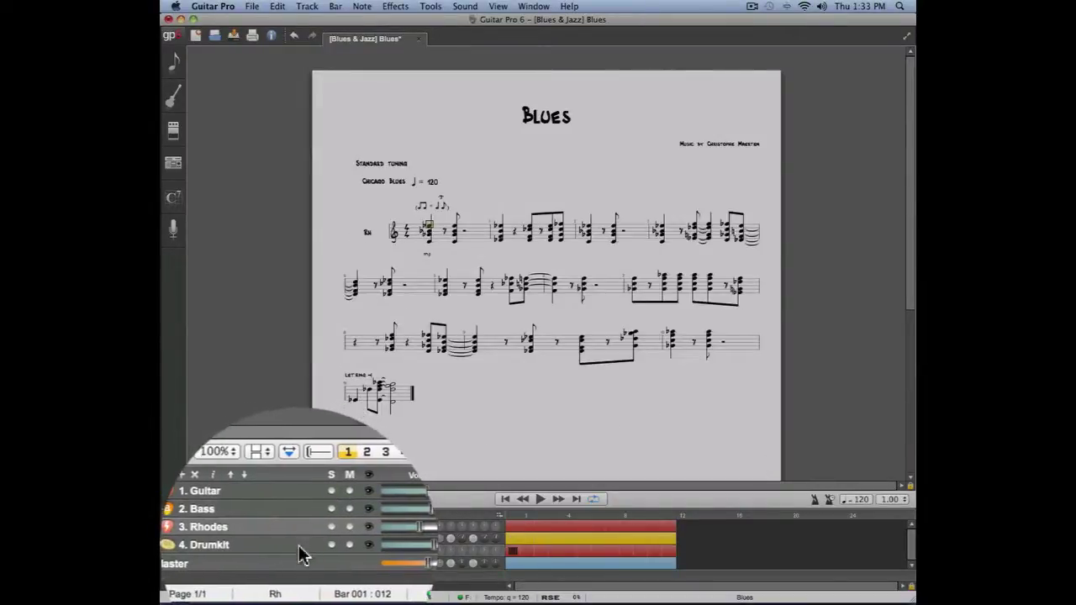
pyautogui.click(303, 551)
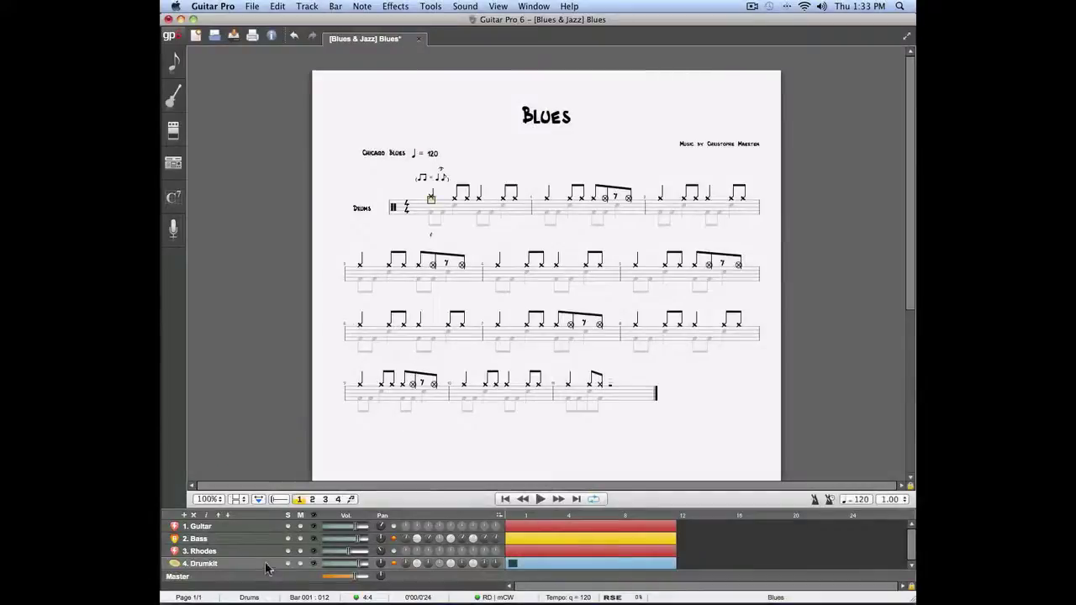
pyautogui.click(269, 526)
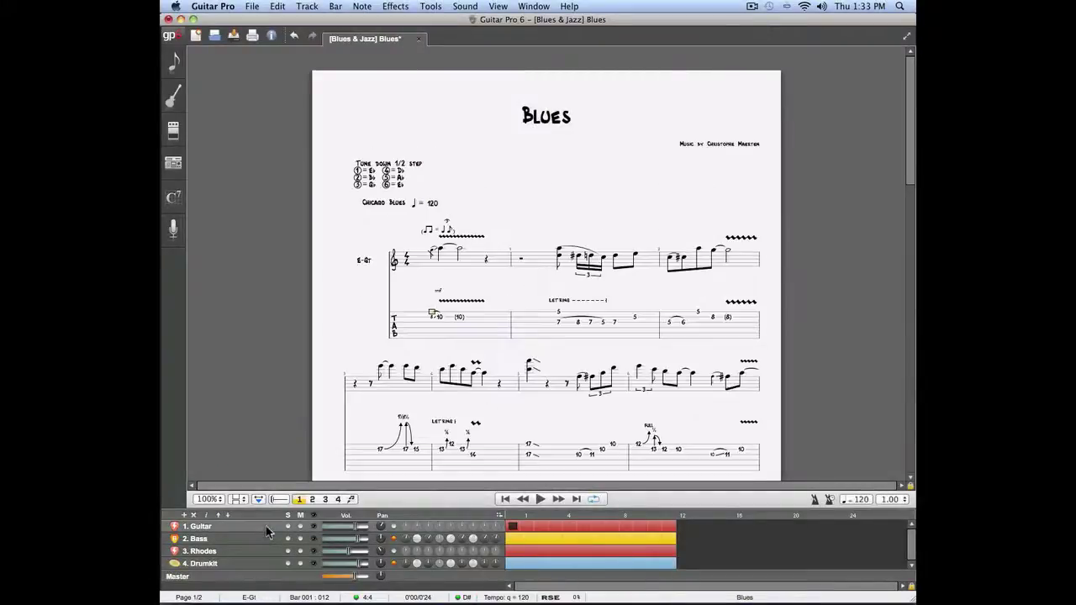
# - Copy the first two bars of the E-Gt guitar staff
pyautogui.moveTo(431, 340); pyautogui.dragTo(640, 334)
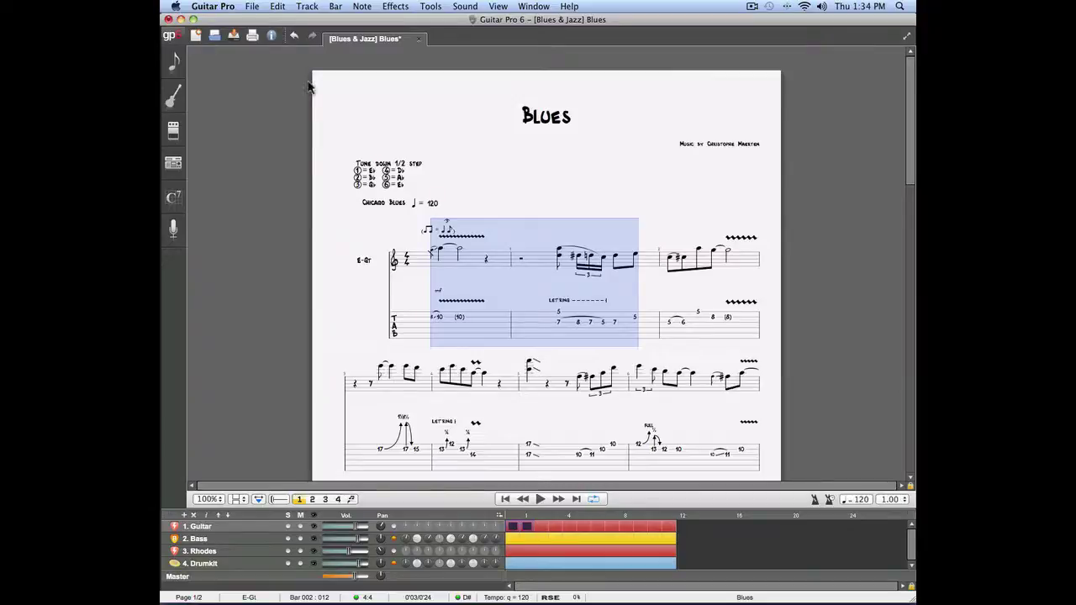
pyautogui.click(278, 6)
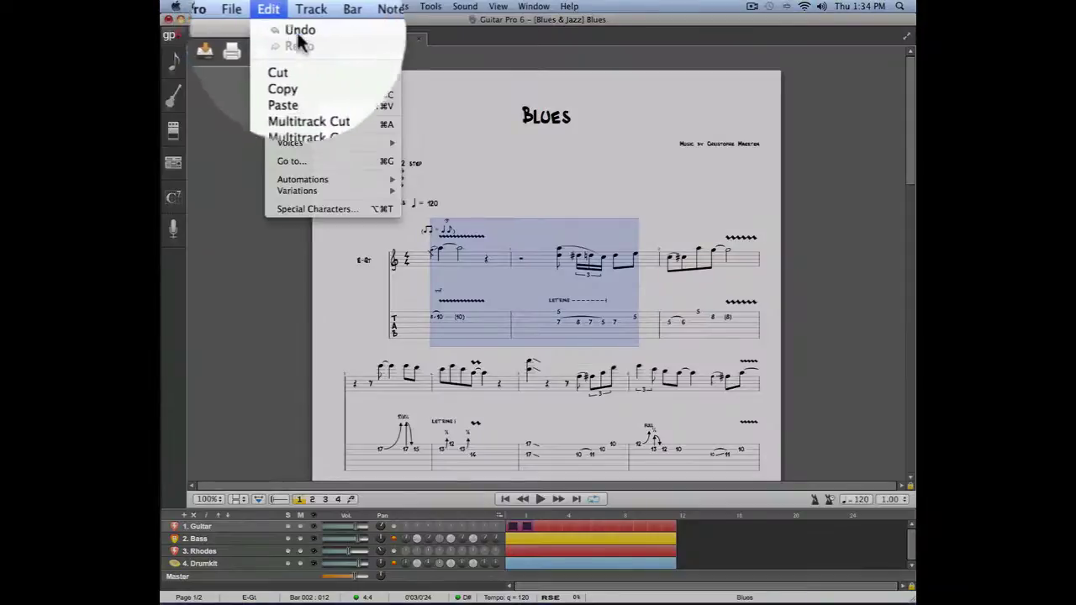
pyautogui.click(336, 88)
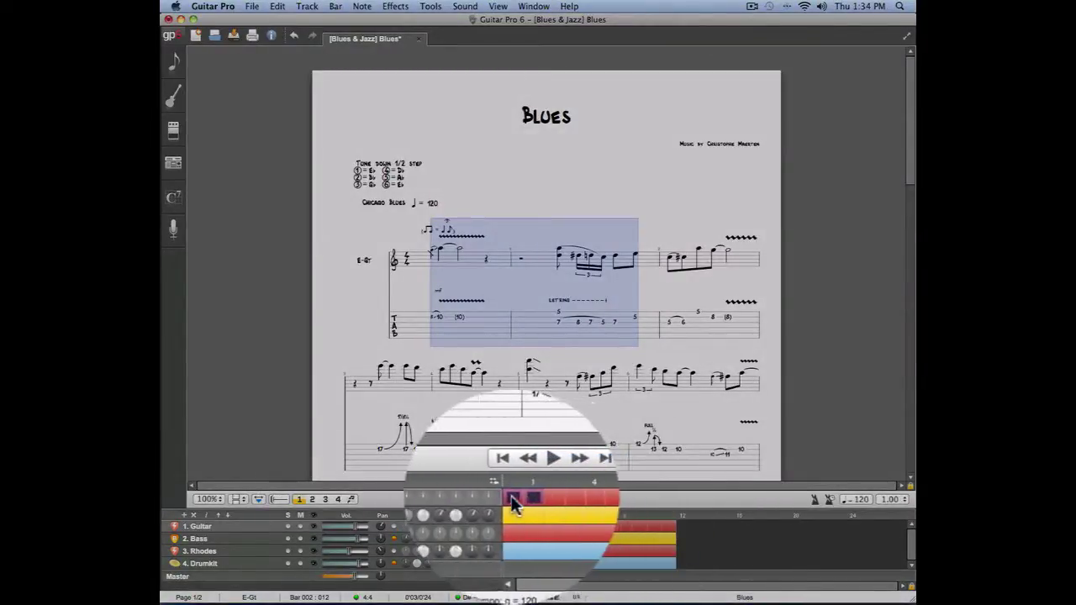
# - Paste the copied opening guitar bars over the Guitar part's bars 11–12
pyautogui.click(655, 496)
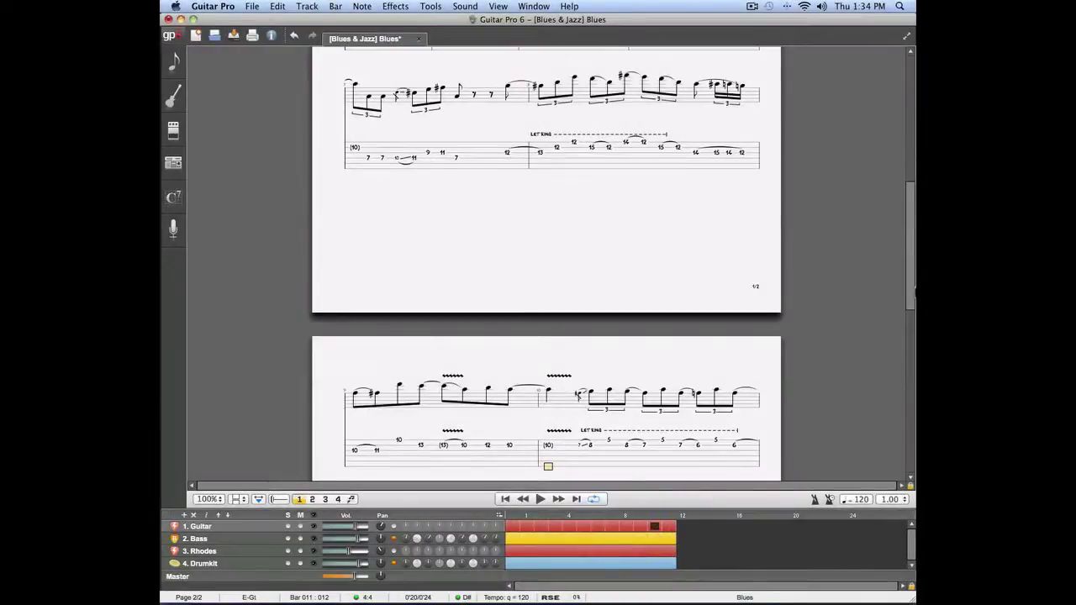
pyautogui.moveTo(914, 290); pyautogui.dragTo(913, 374)
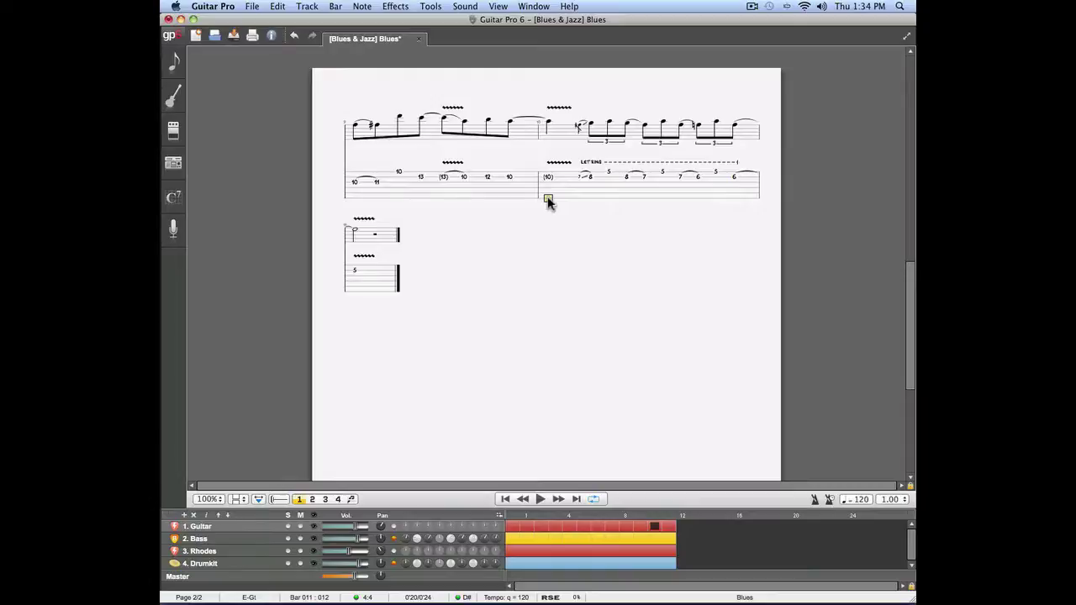
pyautogui.moveTo(547, 201); pyautogui.dragTo(396, 283)
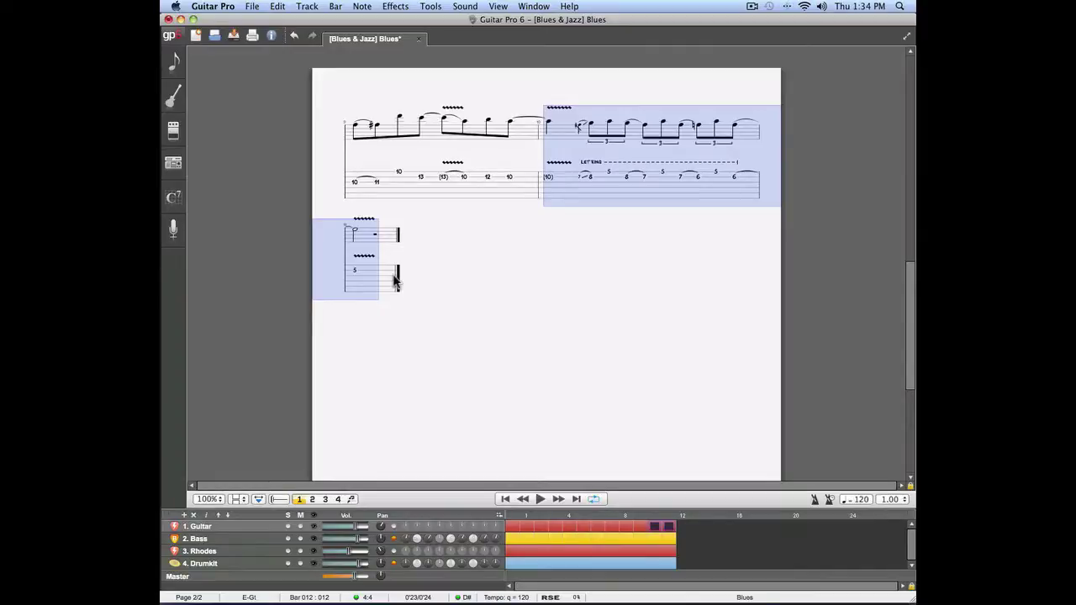
pyautogui.click(278, 6)
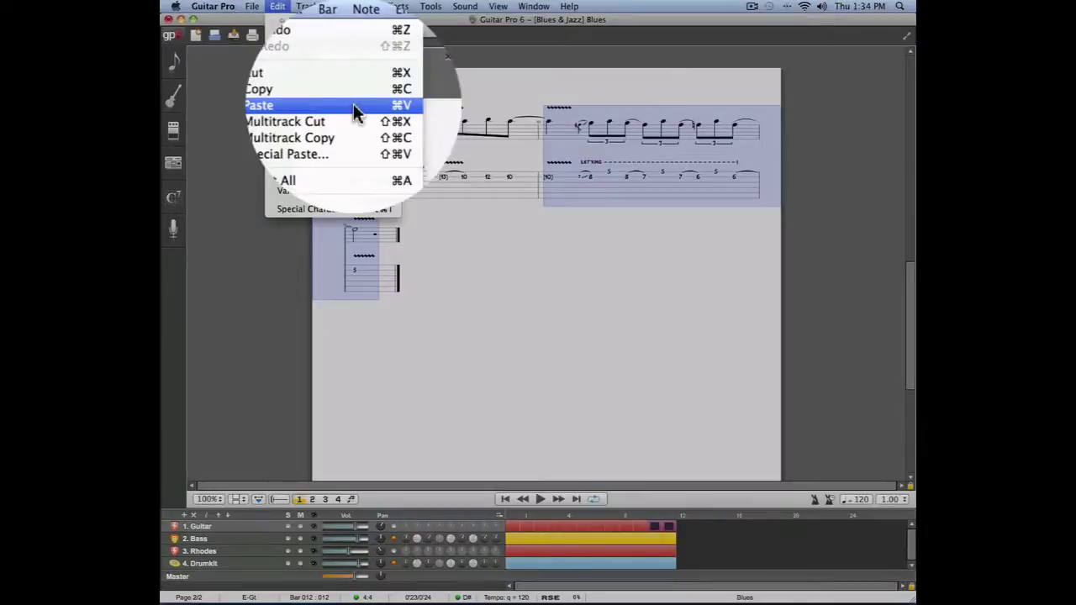
pyautogui.click(323, 108)
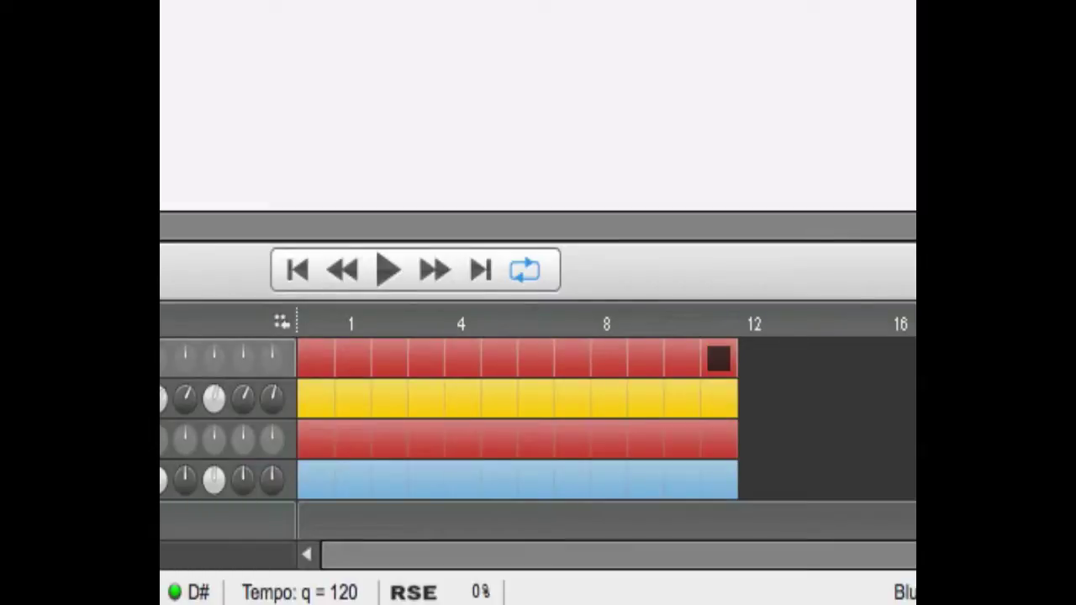
# - Move the selection through the Bass and Rhodes tracks, then return to Guitar bar 1
pyautogui.hotkey('ctrl', 'Down')
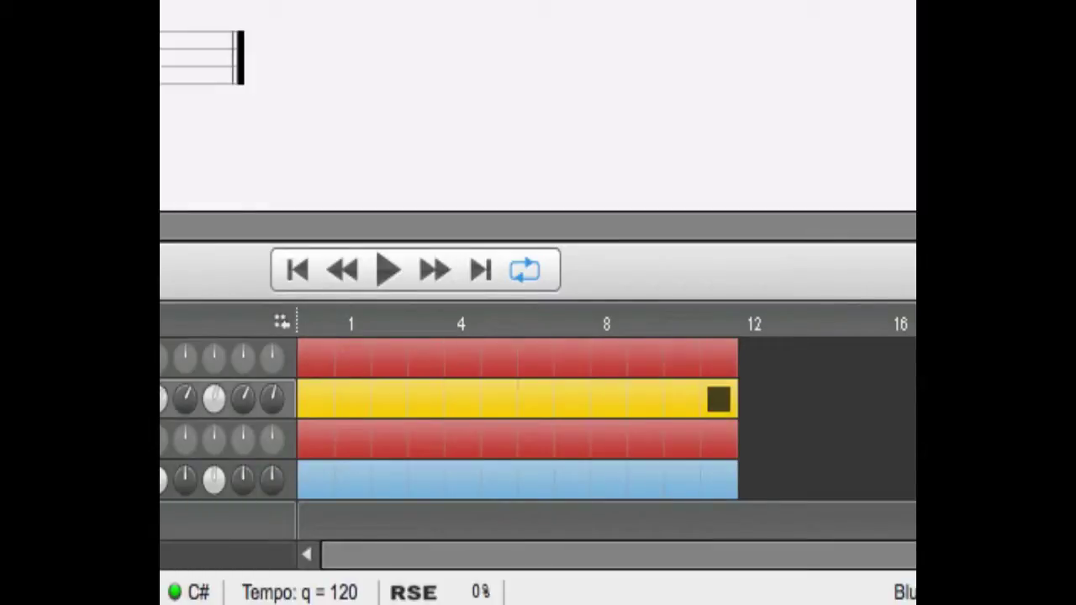
pyautogui.hotkey('ctrl', 'Down')
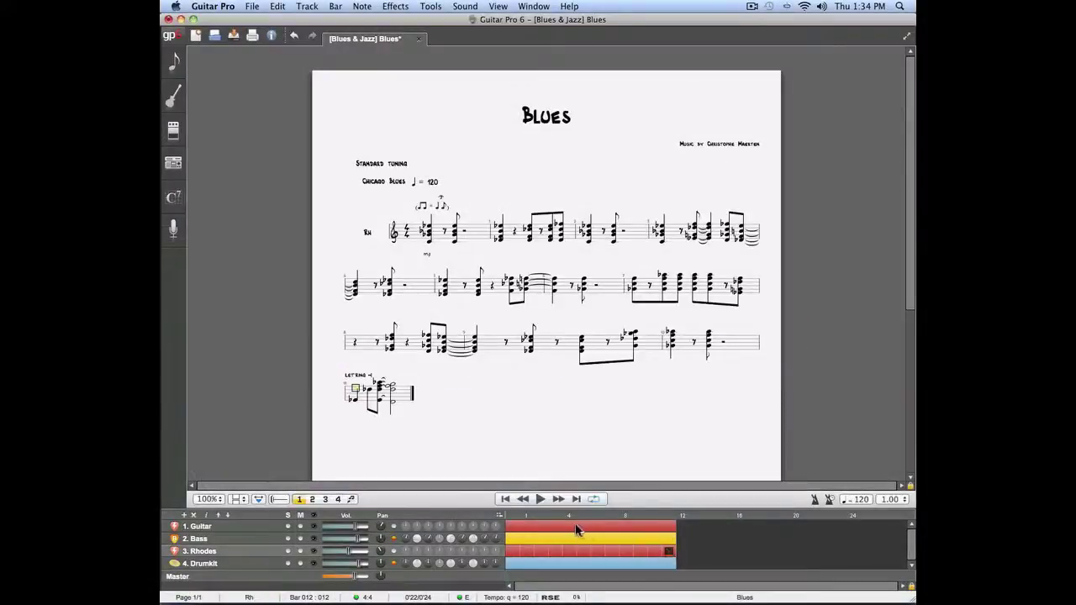
pyautogui.click(577, 529)
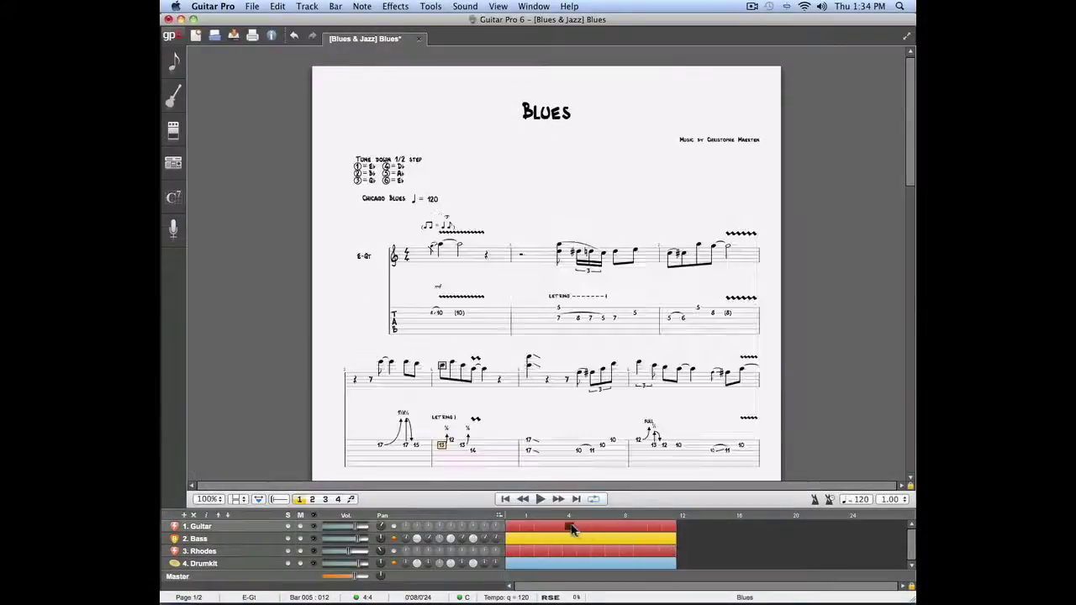
pyautogui.click(513, 527)
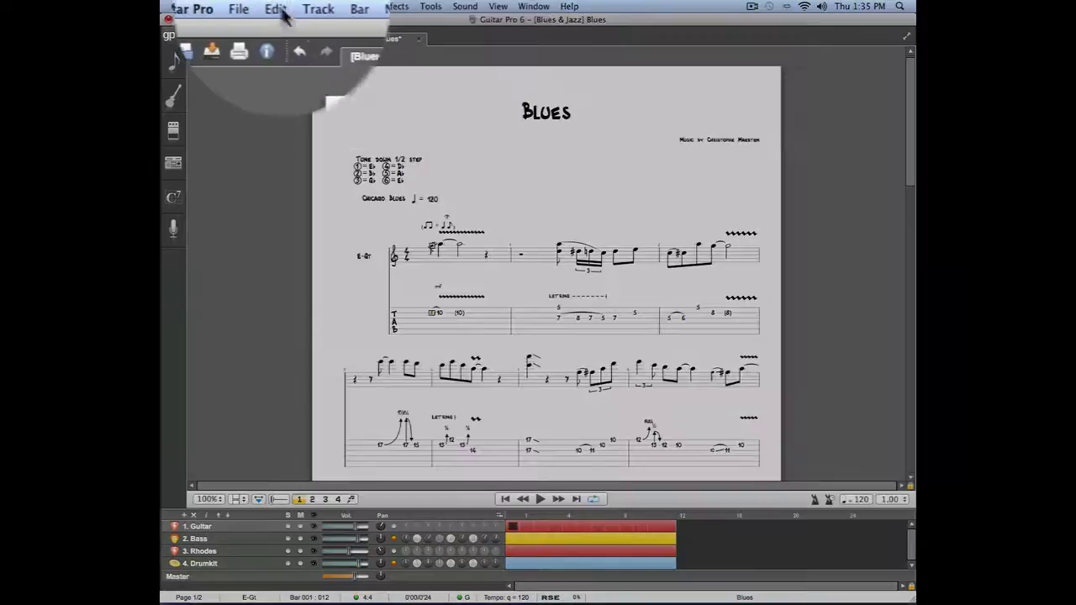
# - Multitrack-copy bar 1 of all four tracks and paste it into bar 12
pyautogui.click(277, 6)
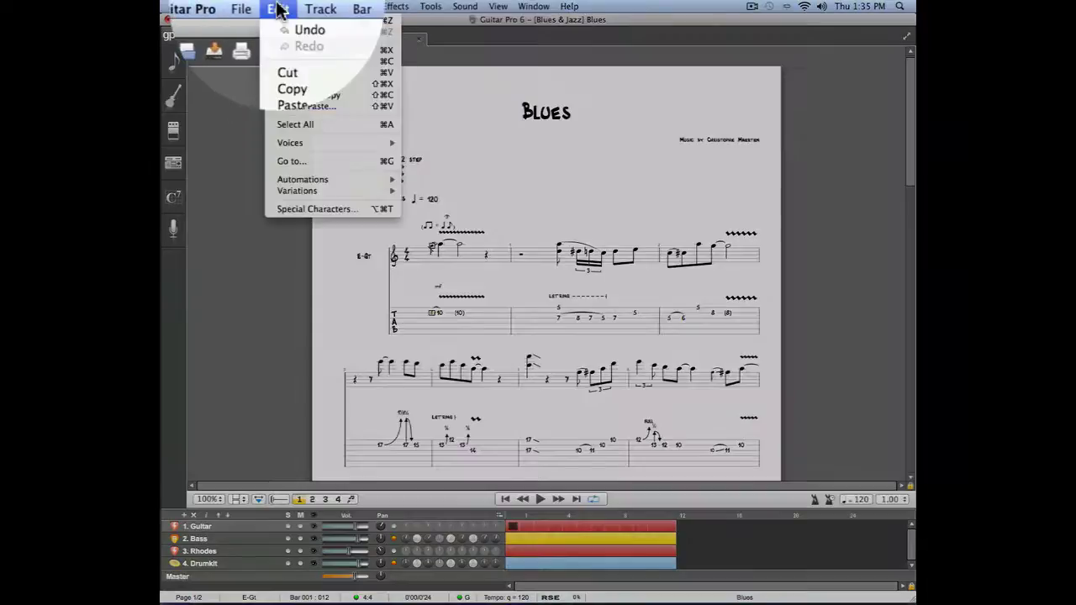
pyautogui.click(353, 116)
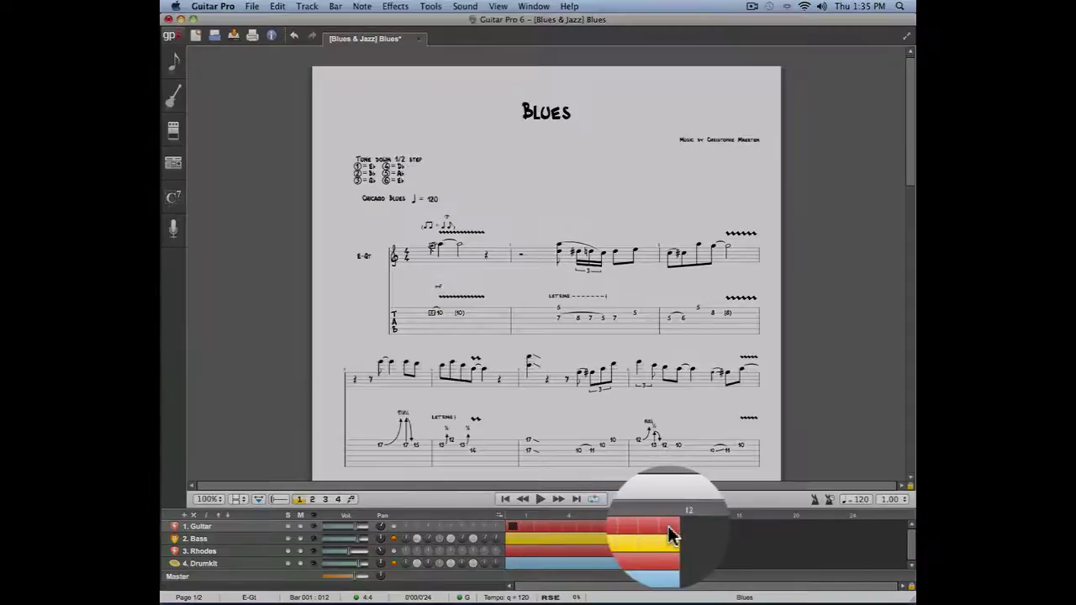
pyautogui.click(670, 528)
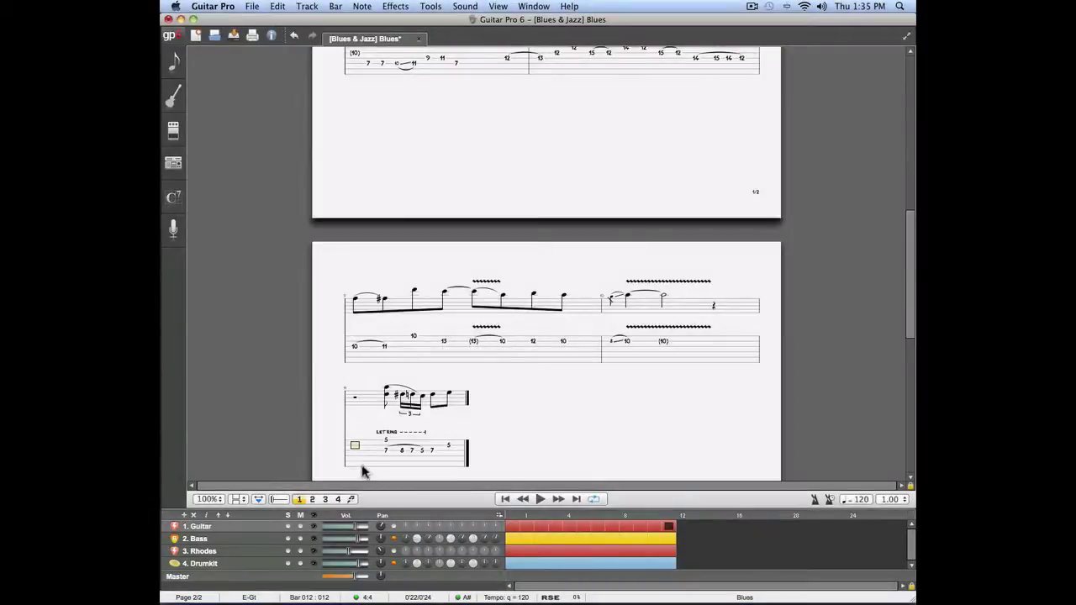
pyautogui.moveTo(357, 458); pyautogui.dragTo(461, 278)
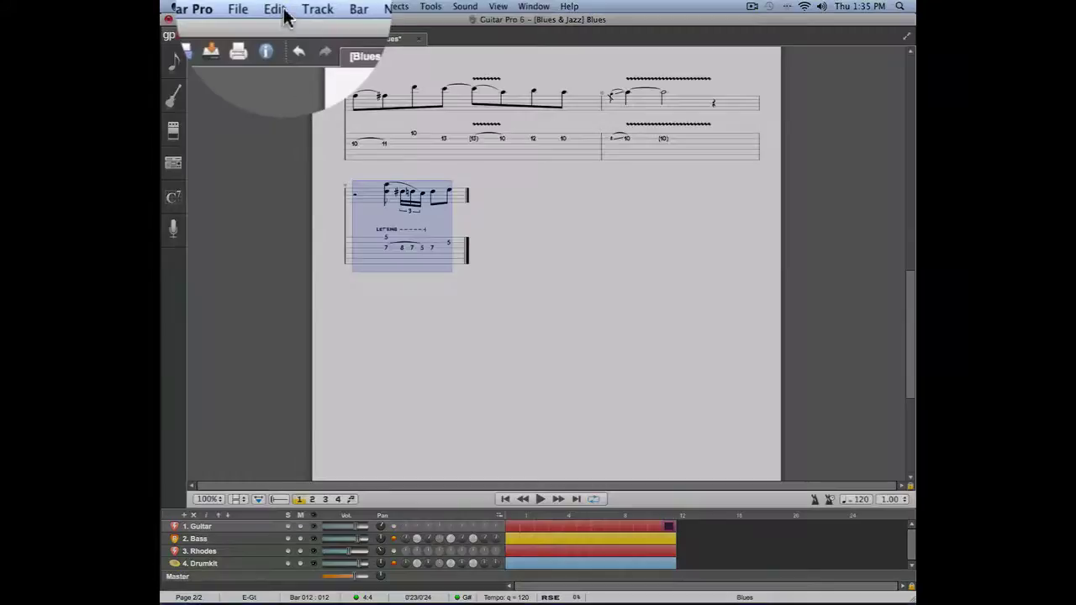
pyautogui.click(281, 9)
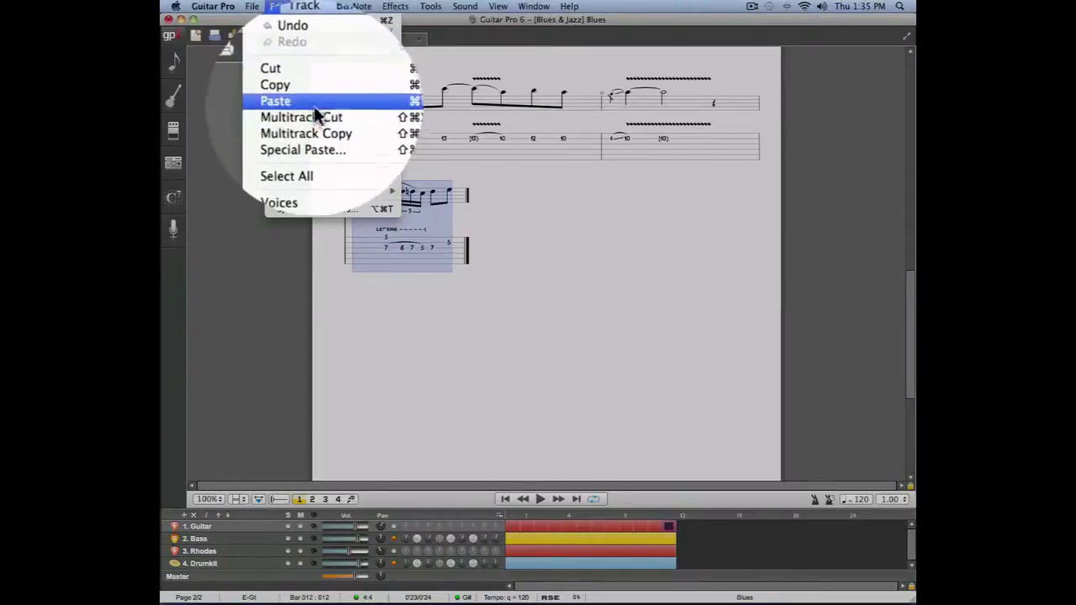
pyautogui.click(315, 78)
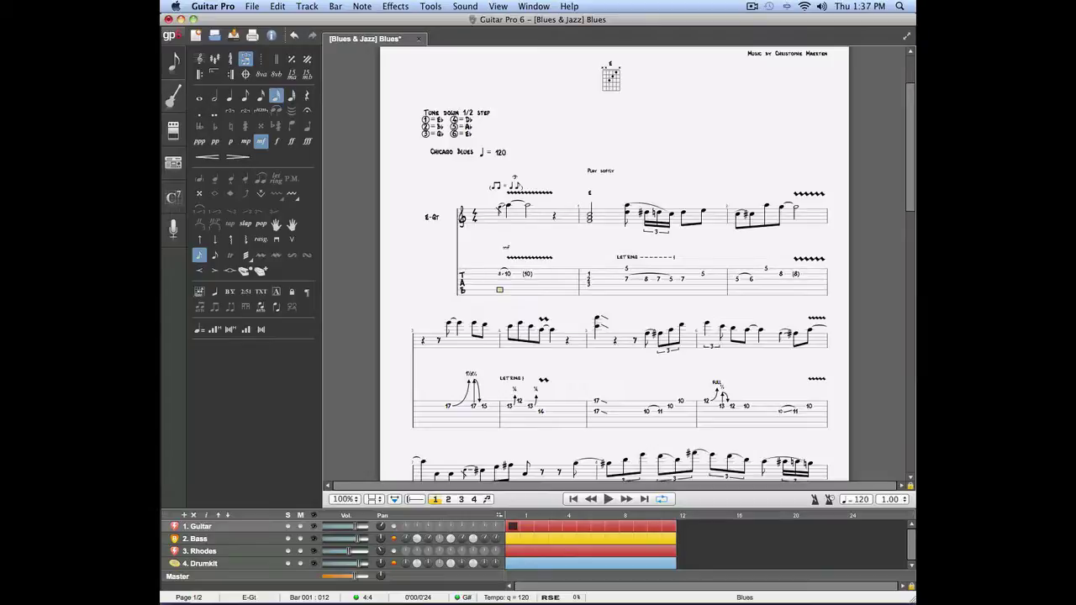
# - Copy the guitar's E chord bar, bar 2
pyautogui.moveTo(588, 286); pyautogui.dragTo(703, 286)
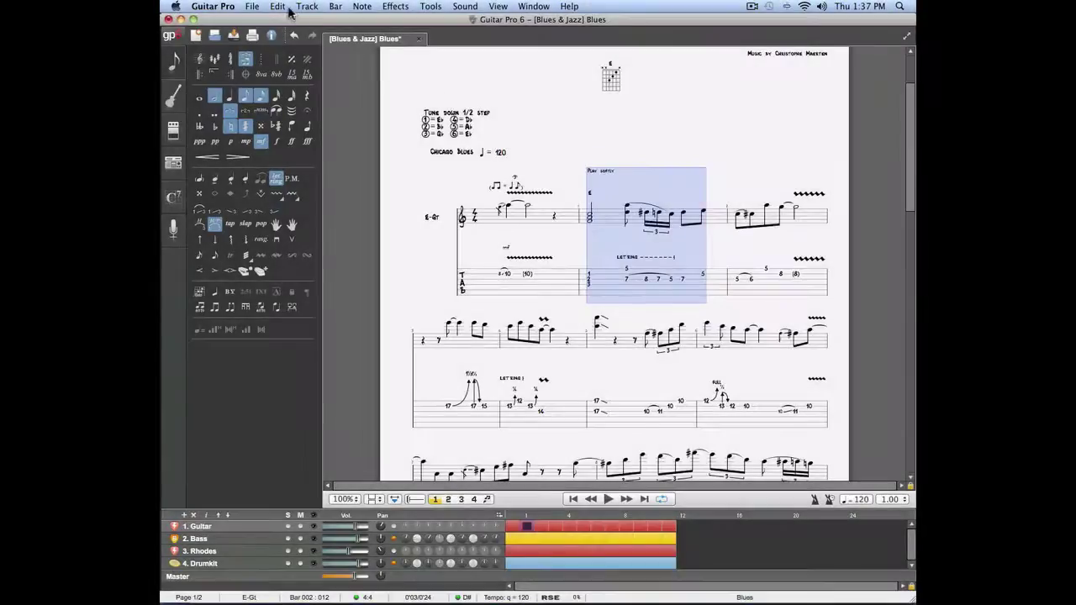
pyautogui.click(277, 7)
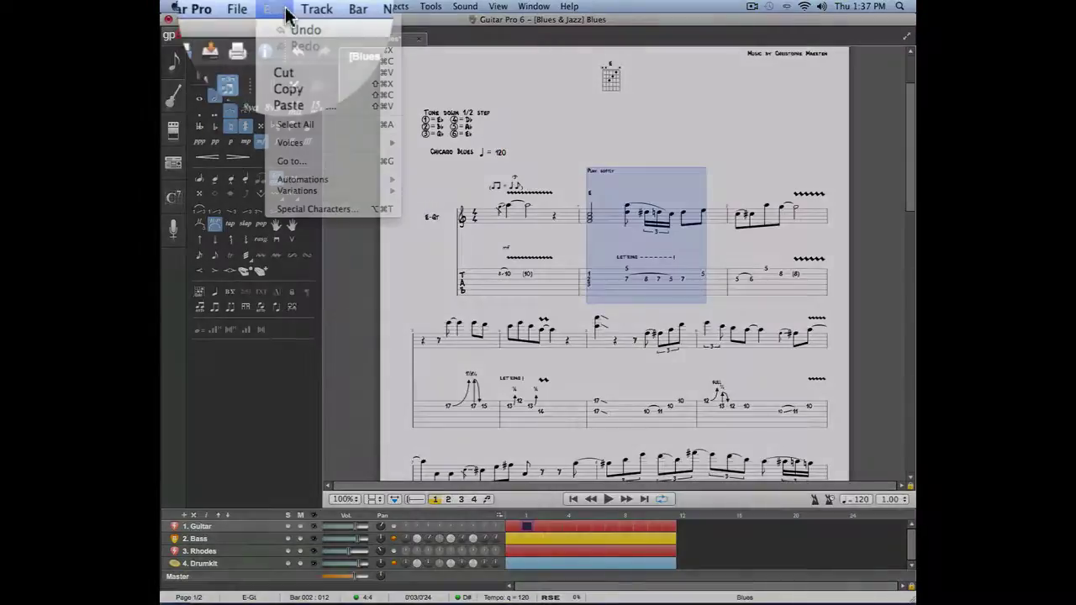
pyautogui.click(343, 89)
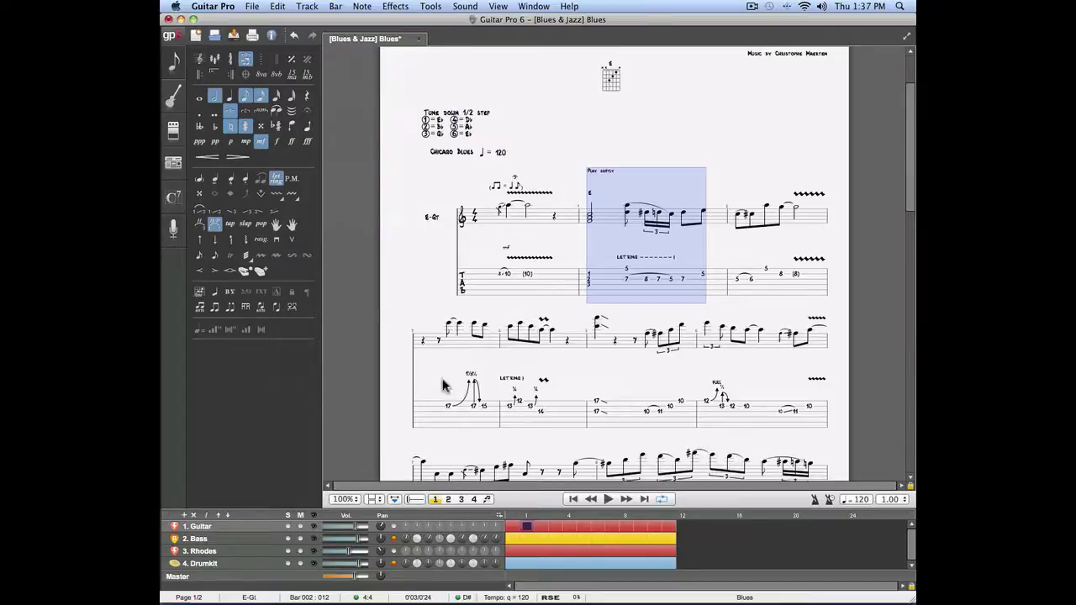
# - Select all of guitar bar 4 and bring up the Special Paste dialog
pyautogui.click(556, 527)
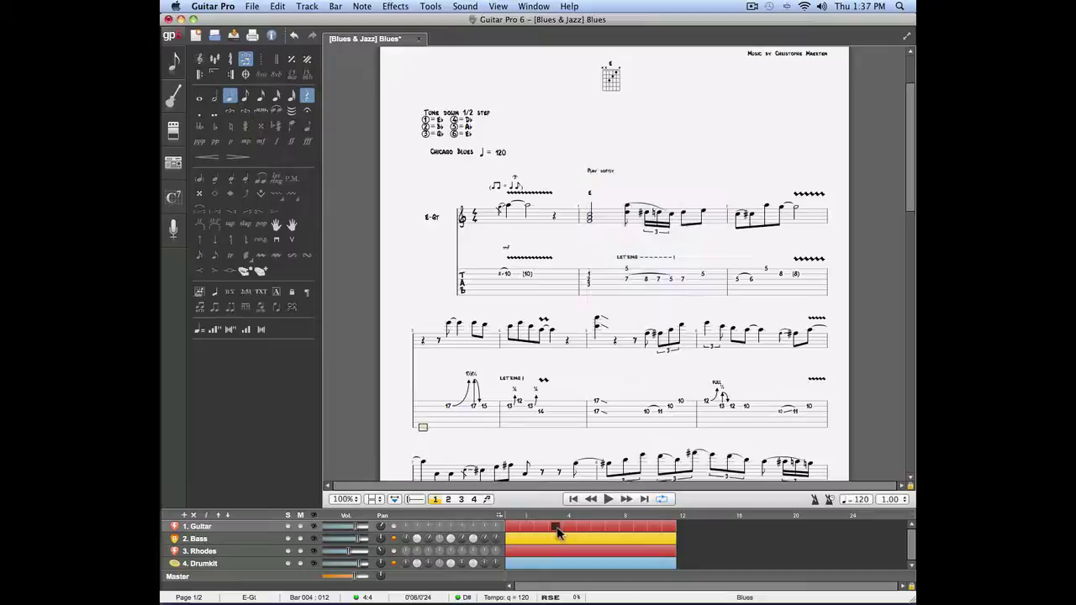
pyautogui.click(430, 432)
pyautogui.moveTo(455, 431); pyautogui.dragTo(485, 423)
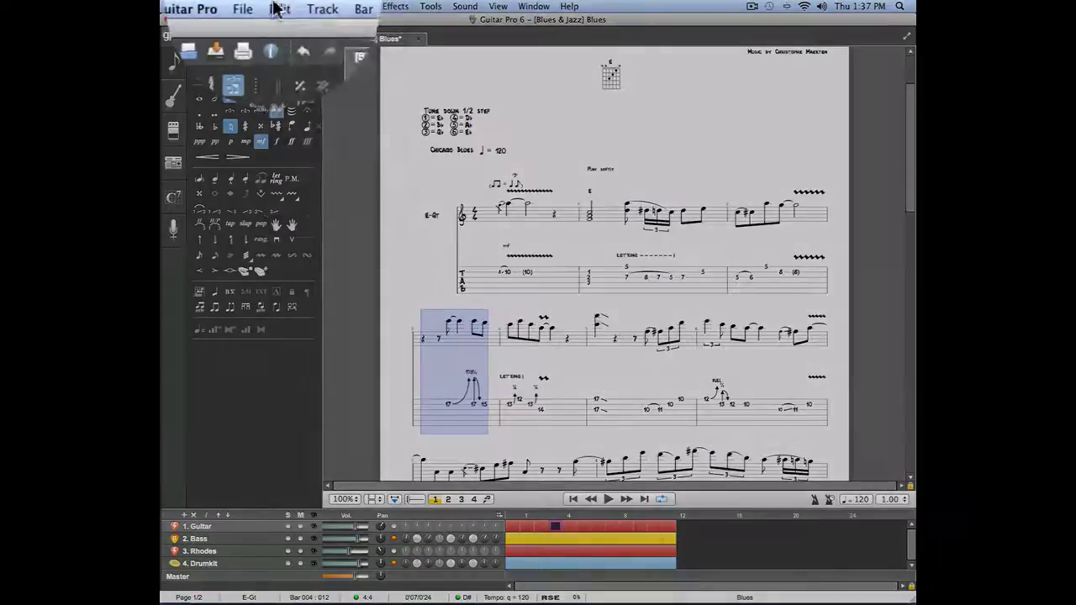
pyautogui.click(277, 5)
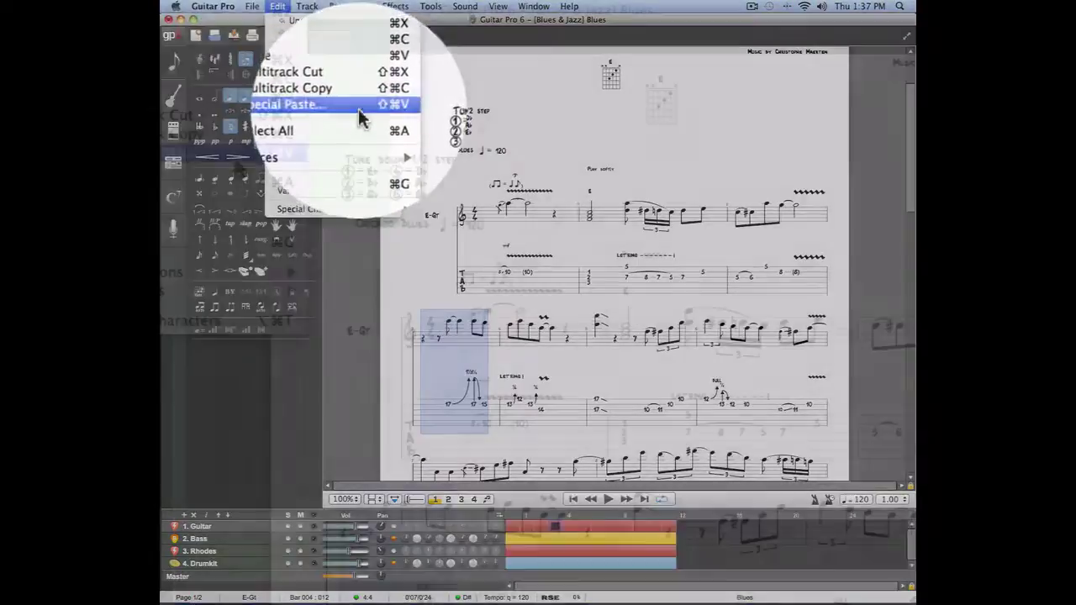
pyautogui.click(359, 107)
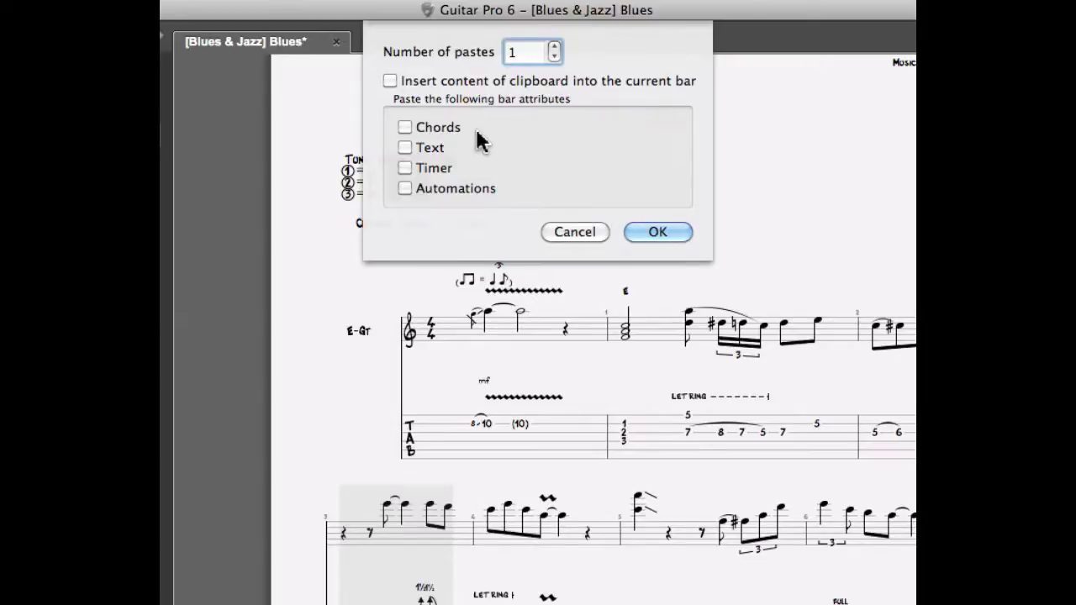
# - Special-paste the E chord bar into bar 4 with Text and Chords included
pyautogui.click(405, 149)
pyautogui.click(406, 127)
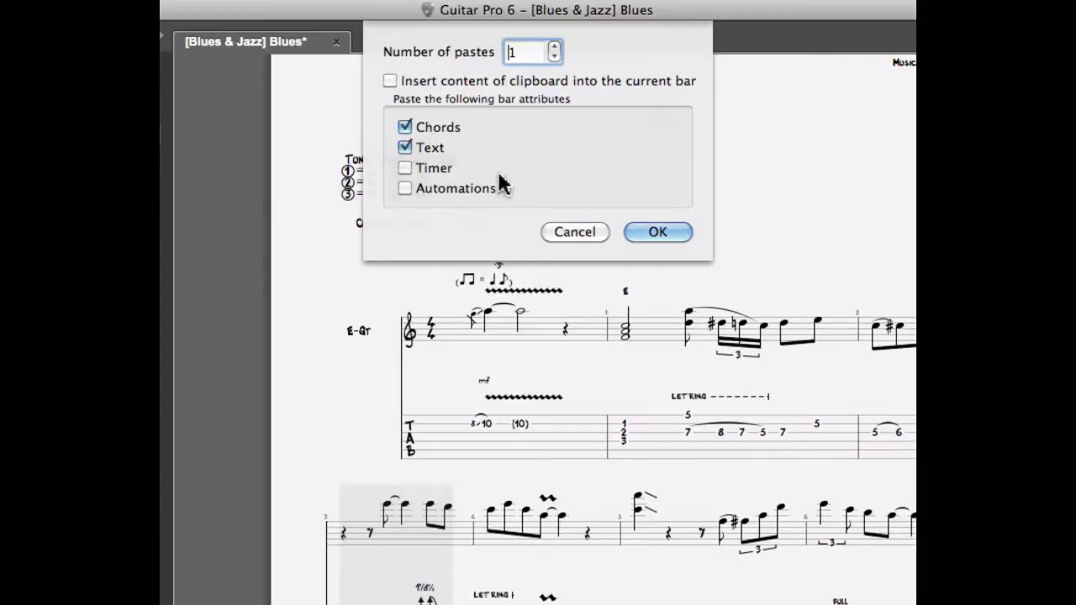
pyautogui.click(646, 233)
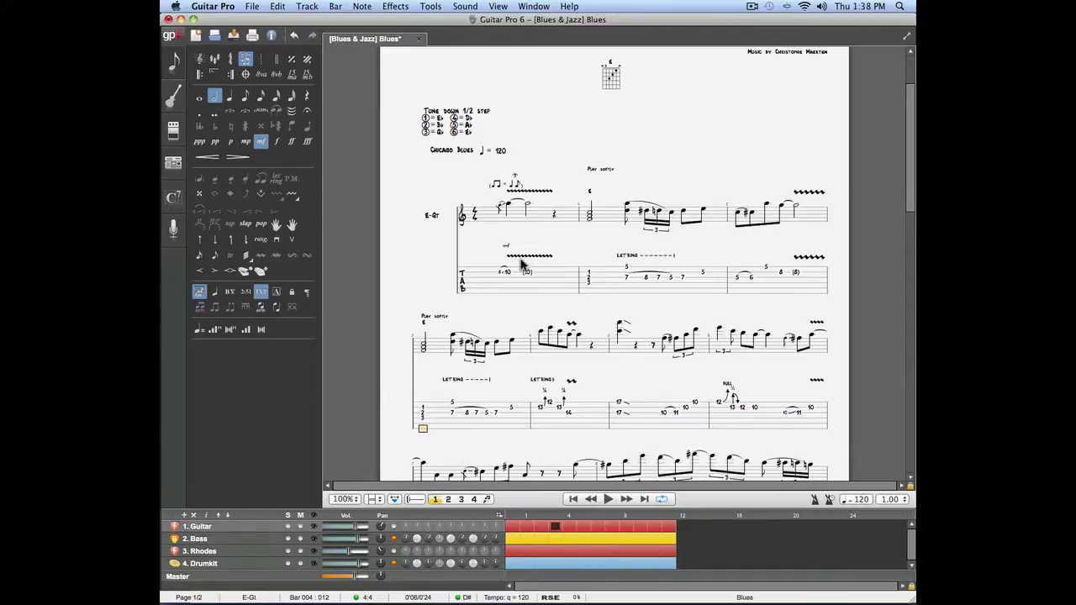
# - Copy guitar bars 1 and 2
pyautogui.click(503, 289)
pyautogui.moveTo(554, 292); pyautogui.dragTo(707, 272)
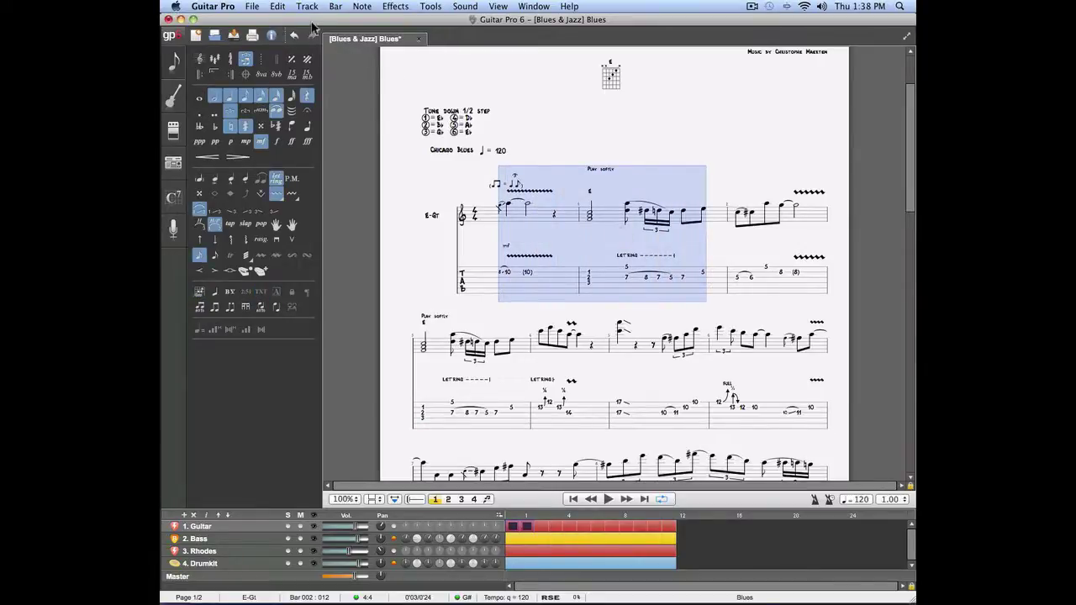
pyautogui.click(277, 7)
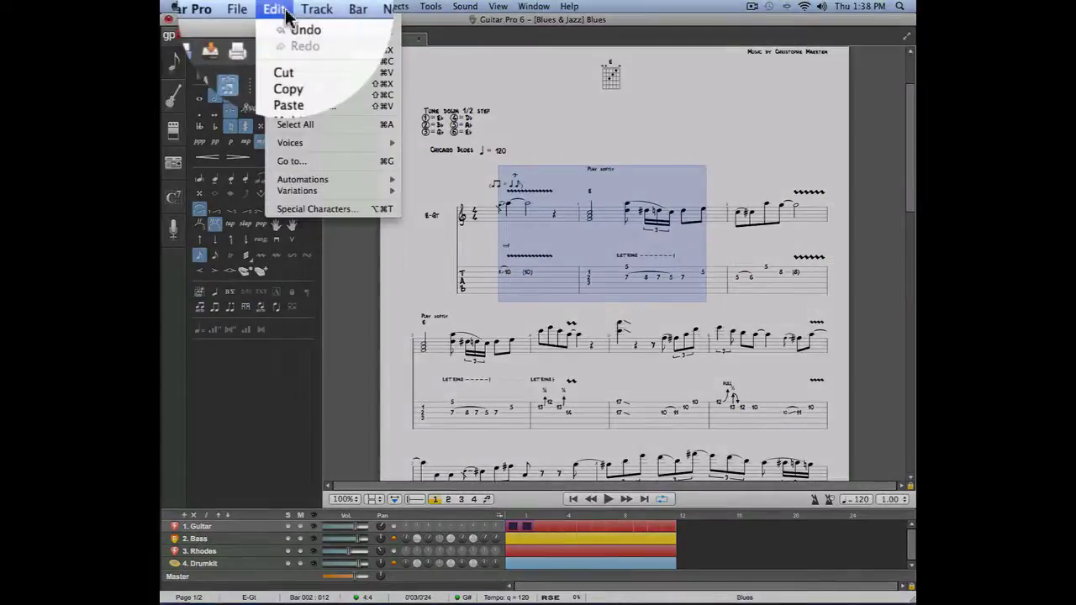
pyautogui.click(342, 84)
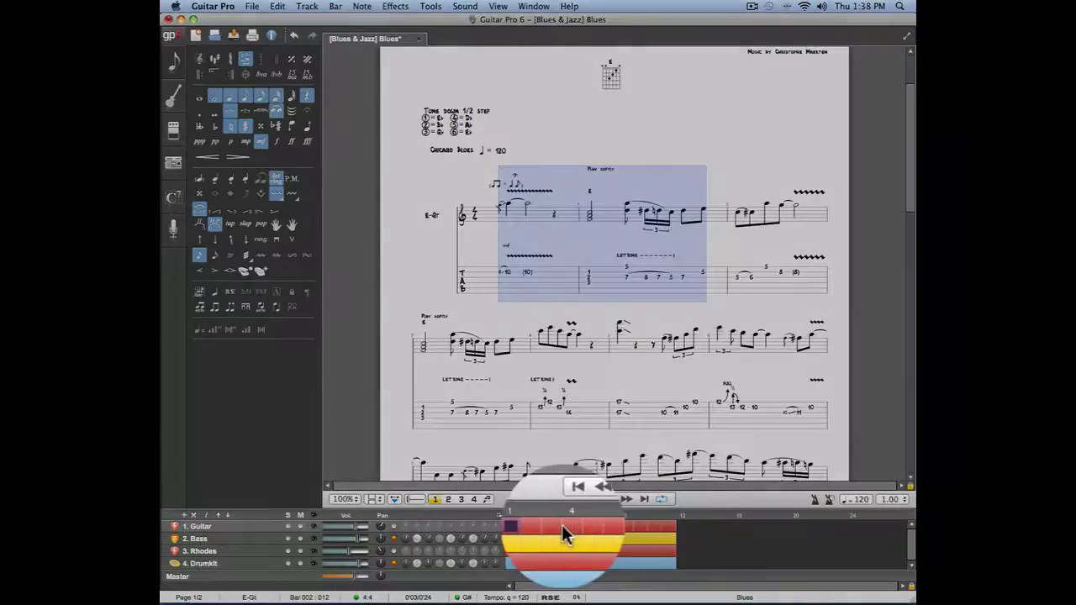
# - Insert the copied two bars at bar 4 of the Guitar track
pyautogui.click(556, 527)
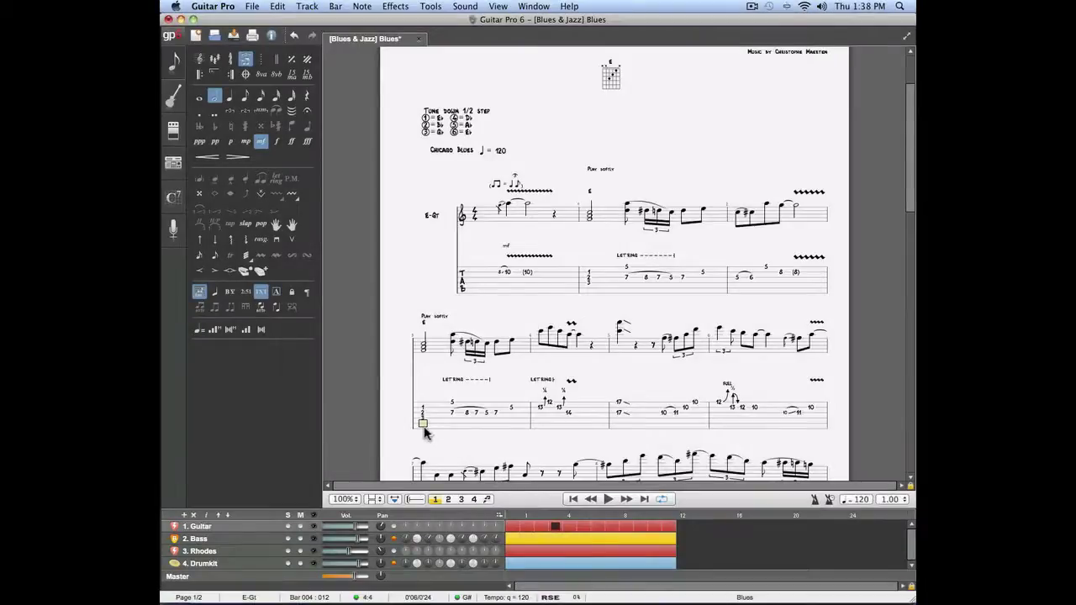
pyautogui.click(278, 8)
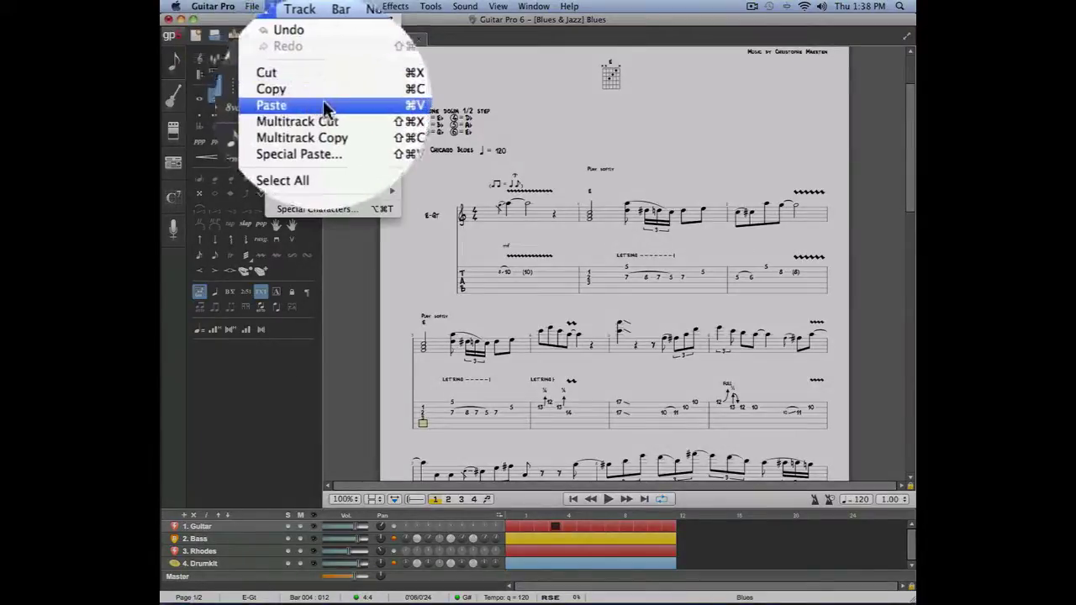
pyautogui.click(353, 111)
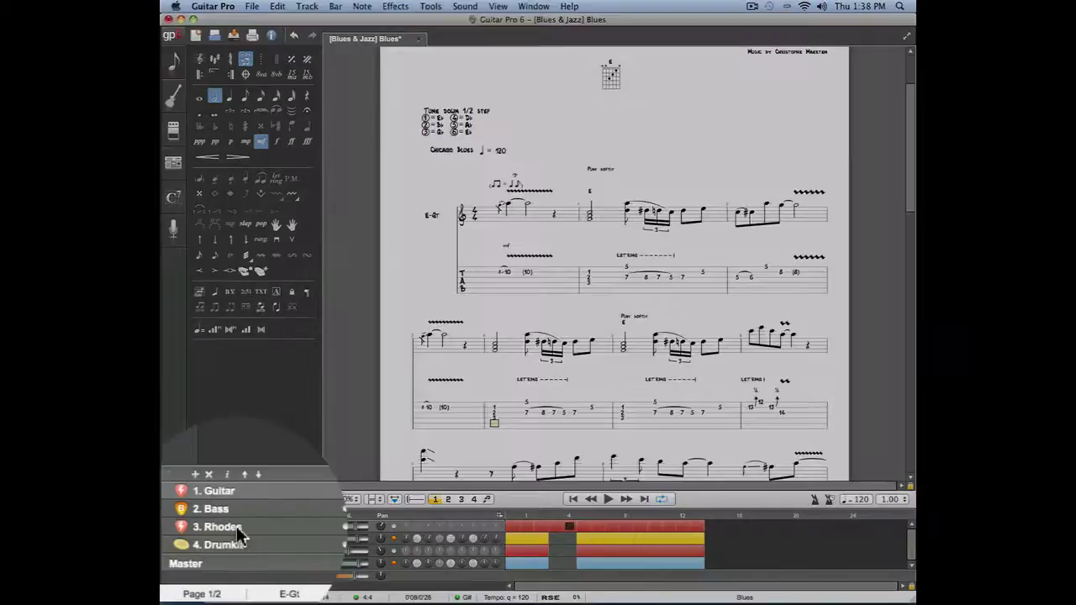
# - Paste the copied guitar bars into the Rhodes track's empty bars 4–5
pyautogui.click(238, 529)
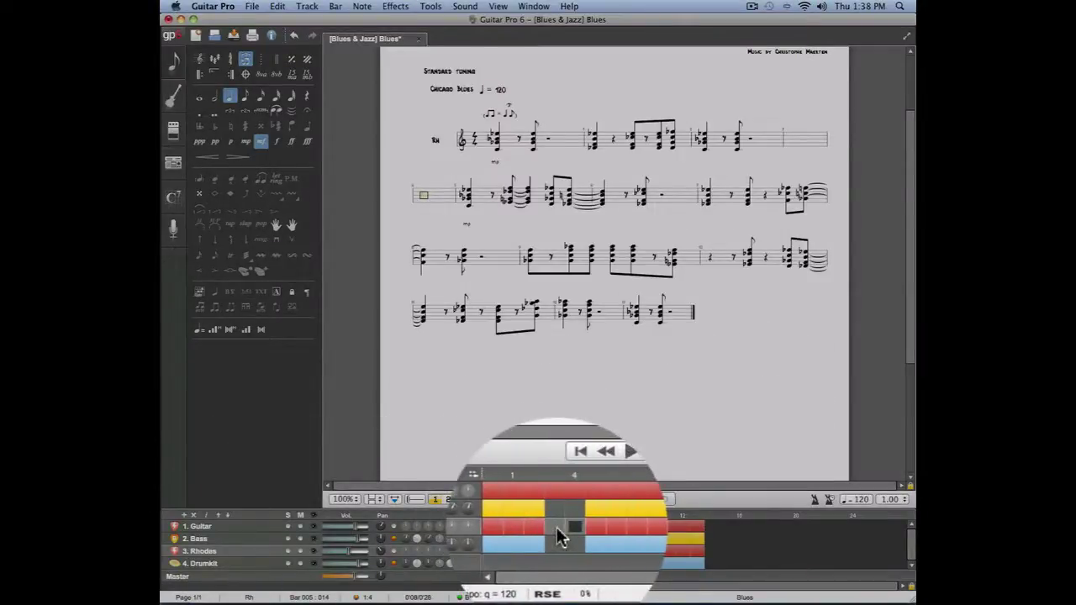
pyautogui.click(557, 528)
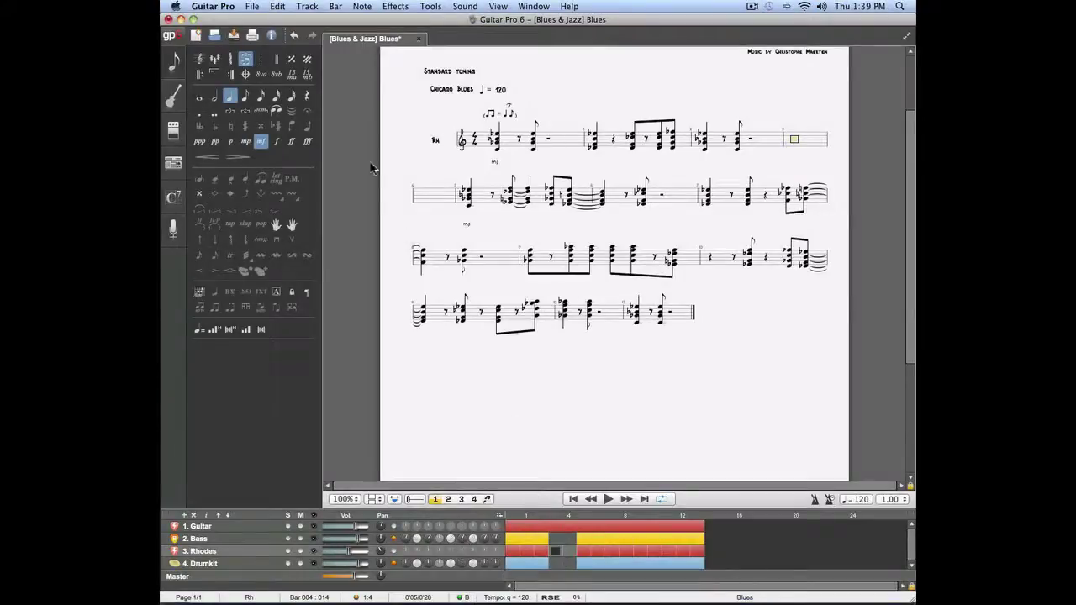
pyautogui.click(277, 6)
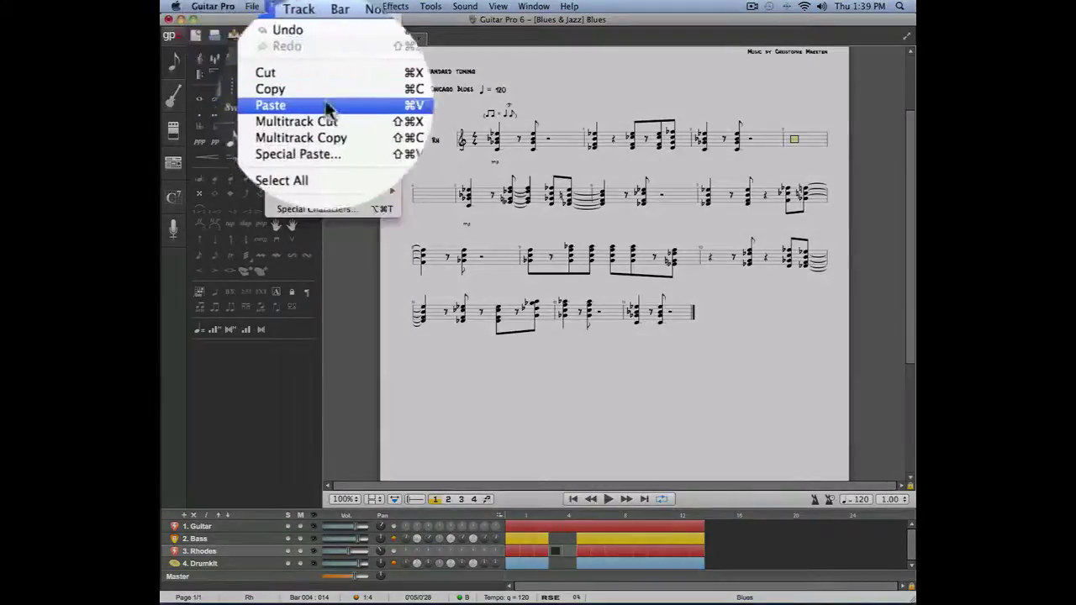
pyautogui.click(329, 105)
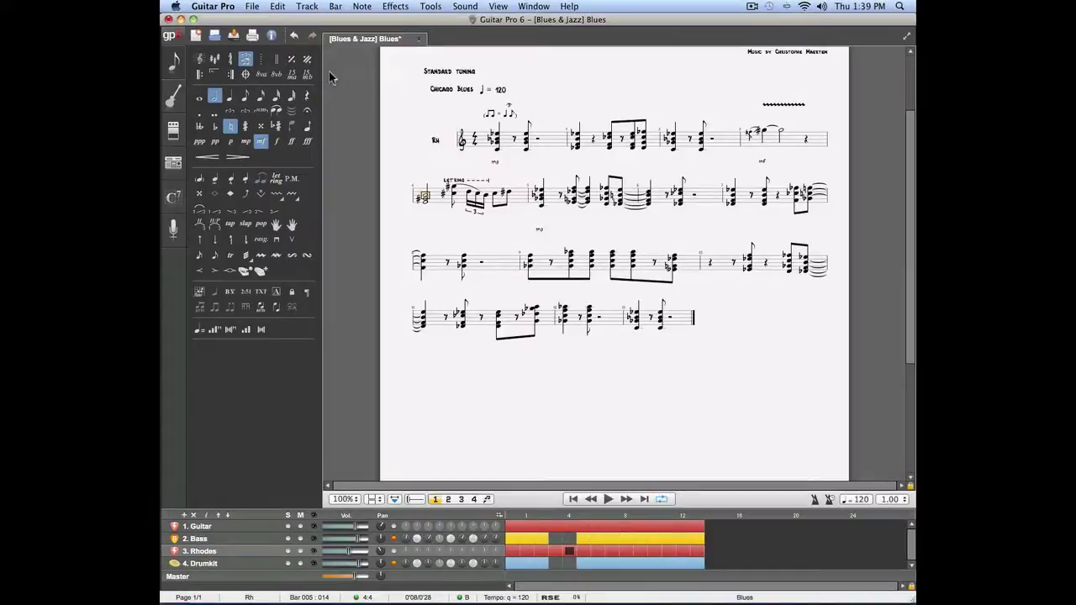